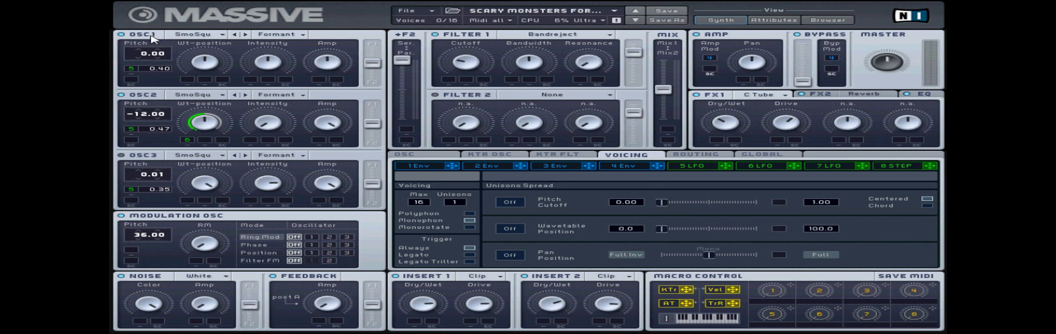
# Set oscillator 1 to the SmoSqu wavetable in Formant mode and assign LFO 5 to its pitch.
pyautogui.click(200, 36)
pyautogui.click(293, 58)
pyautogui.click(277, 34)
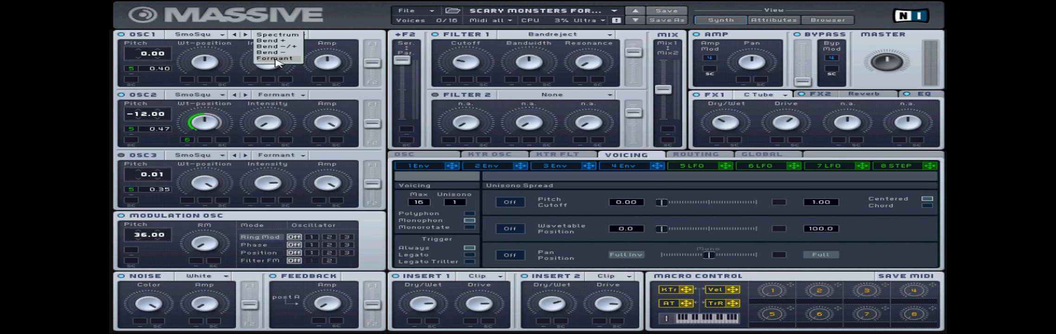
pyautogui.click(276, 58)
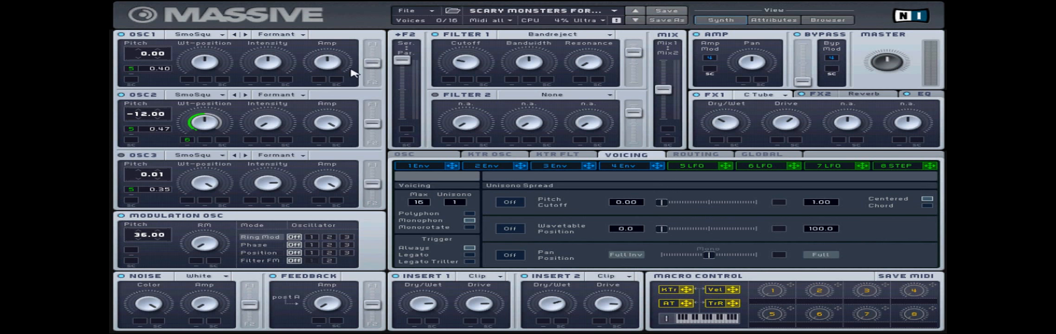
pyautogui.moveTo(725, 166); pyautogui.dragTo(129, 70)
# Set oscillator 2 to SmoSqu in Formant mode, modulating its wavetable position with LFO 6 and its pitch with LFO 5.
pyautogui.click(211, 95)
pyautogui.click(275, 118)
pyautogui.click(279, 96)
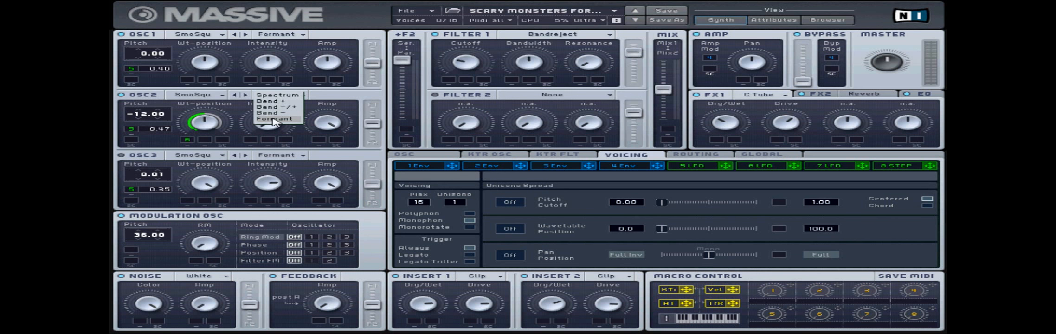
pyautogui.click(275, 120)
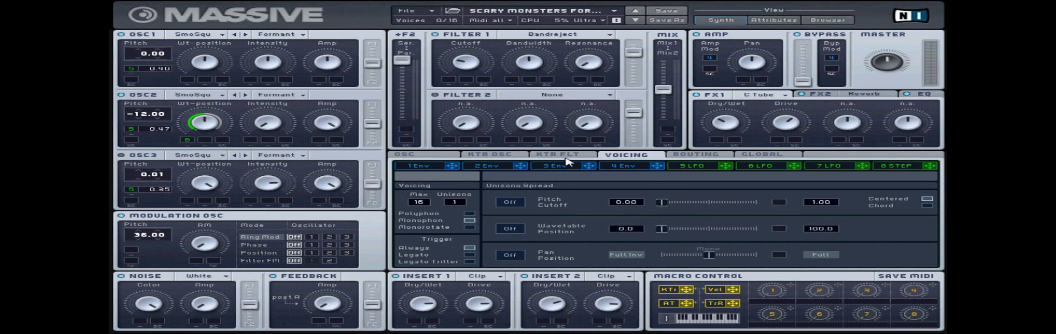
pyautogui.moveTo(795, 168); pyautogui.dragTo(195, 212)
pyautogui.moveTo(725, 167); pyautogui.dragTo(134, 132)
# Set both Insert 1 and Insert 2 to Hardclipper.
pyautogui.click(492, 278)
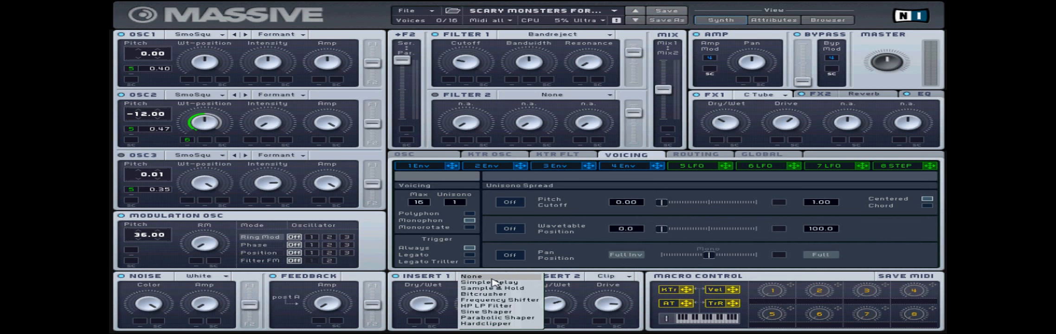
pyautogui.click(486, 324)
pyautogui.click(604, 278)
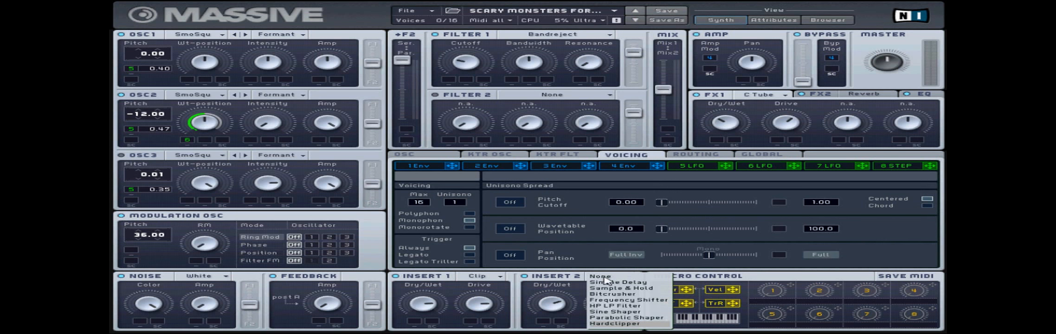
pyautogui.click(605, 324)
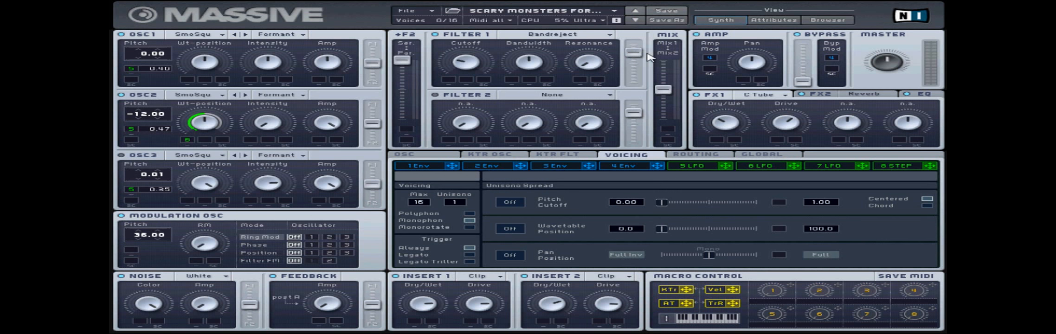
# Set Filter 1 to Bandreject and load Classic Tube as the FX1 effect.
pyautogui.click(587, 38)
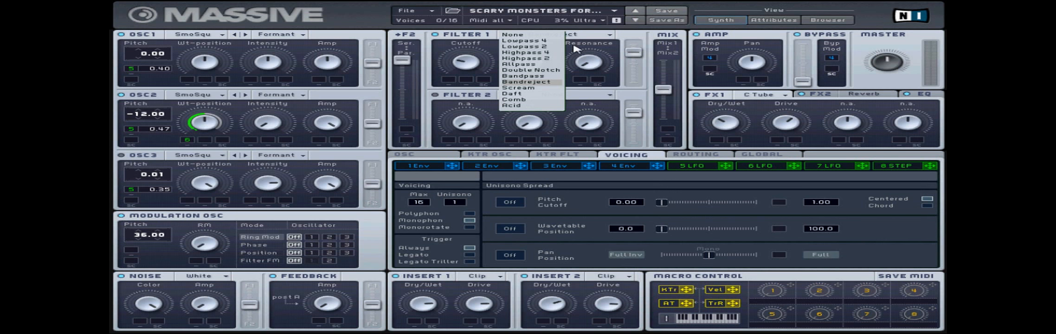
pyautogui.click(521, 83)
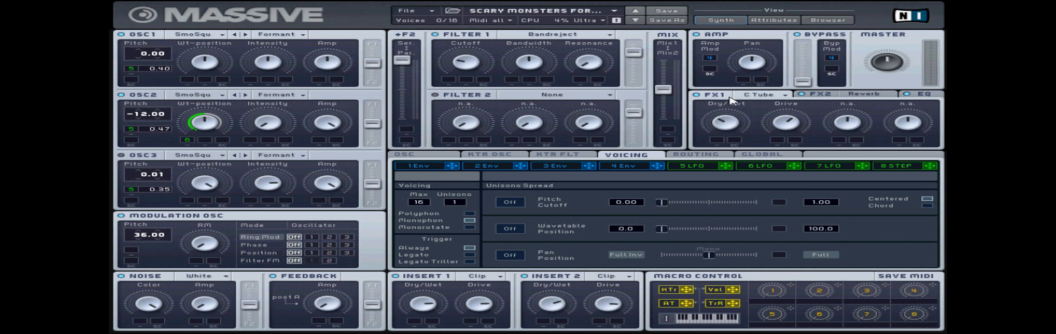
pyautogui.click(773, 95)
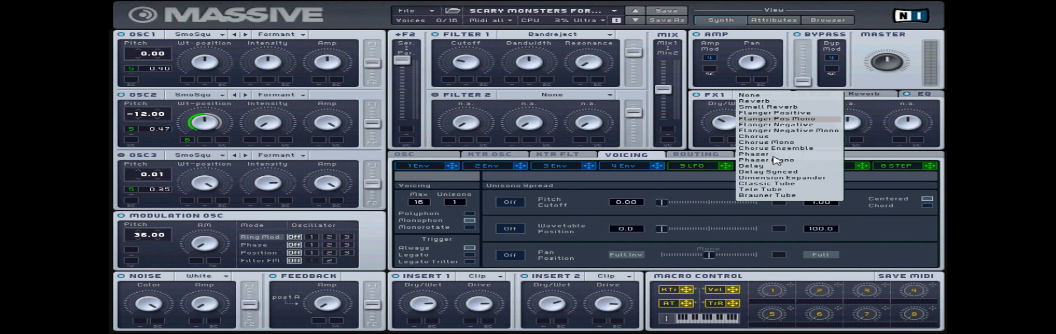
pyautogui.click(772, 187)
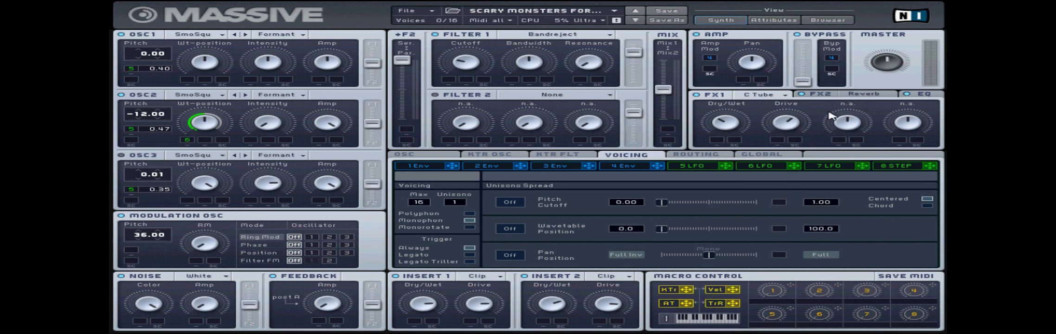
# Load Reverb as the FX2 effect and display the EQ settings.
pyautogui.click(864, 95)
pyautogui.click(863, 94)
pyautogui.click(864, 102)
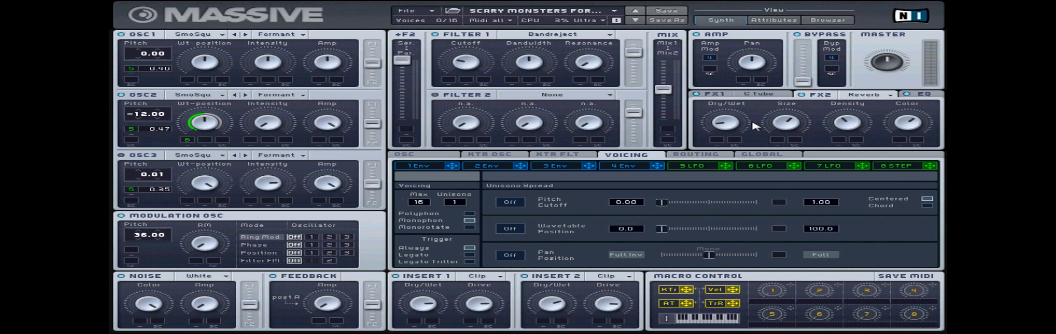
pyautogui.click(934, 96)
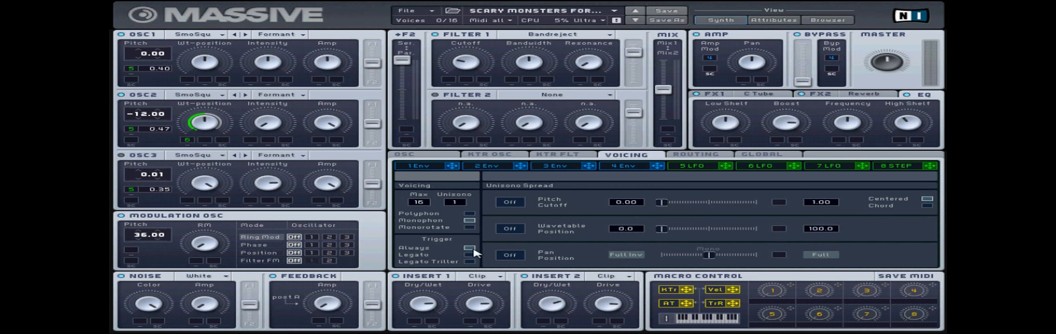
# Display the oscillator glide and phase settings, and adjust the attack of envelope 4.
pyautogui.click(434, 157)
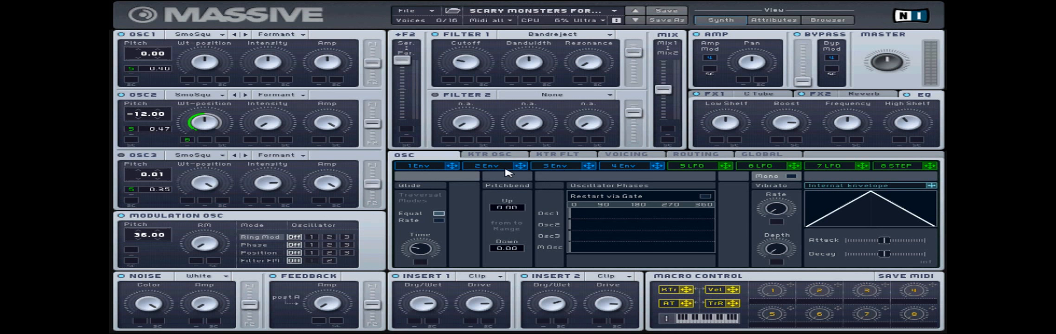
pyautogui.click(623, 169)
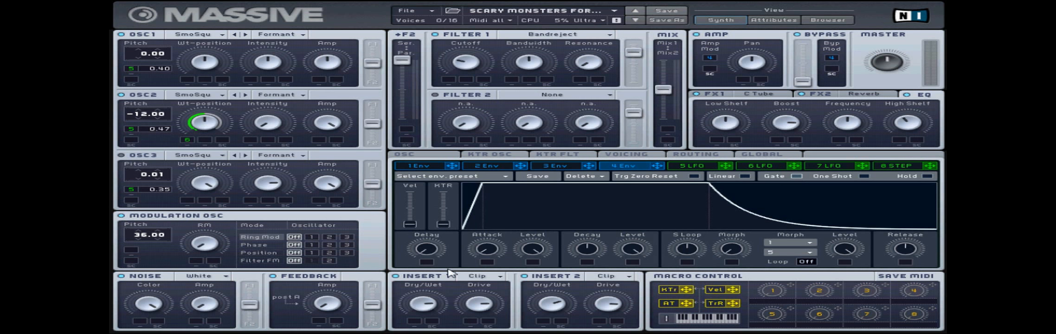
pyautogui.moveTo(485, 254); pyautogui.dragTo(492, 251)
# Assign LFO 5 to oscillator 2's pitch and LFO 6 to oscillator 2's wavetable position.
pyautogui.click(711, 166)
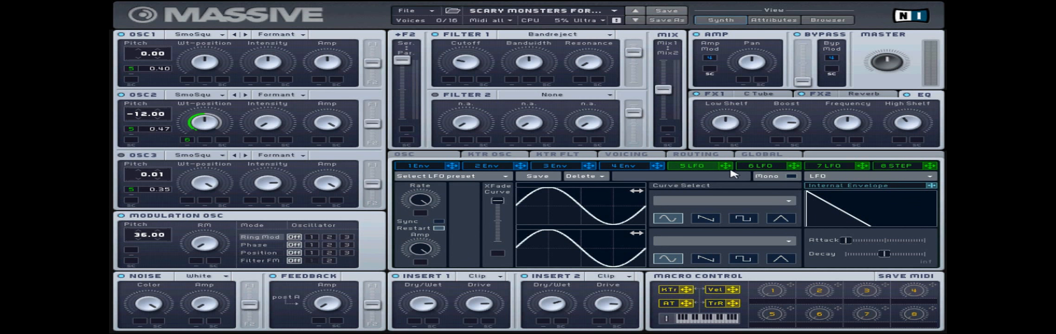
pyautogui.moveTo(726, 166); pyautogui.dragTo(133, 133)
pyautogui.click(761, 168)
pyautogui.moveTo(794, 166); pyautogui.dragTo(192, 142)
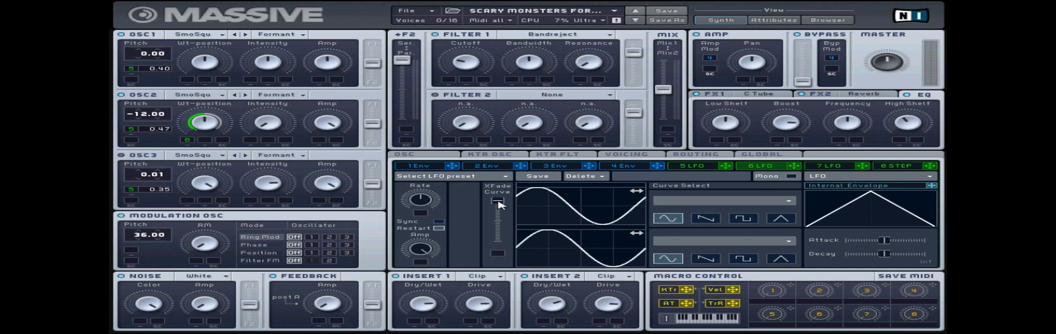
# Compare the settings of LFO 5 and LFO 6, including their XFade Curve, waveforms and internal envelopes.
pyautogui.moveTo(496, 201)
pyautogui.mouseDown()
pyautogui.moveTo(501, 263)
pyautogui.moveTo(495, 200)
pyautogui.mouseUp()
pyautogui.click(698, 165)
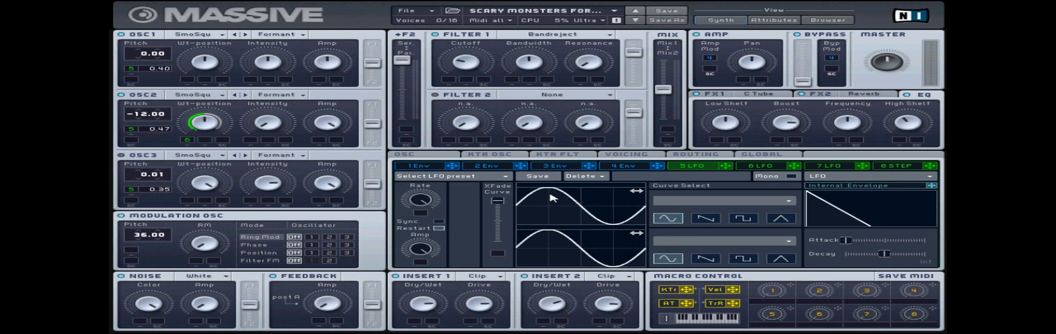
pyautogui.click(760, 166)
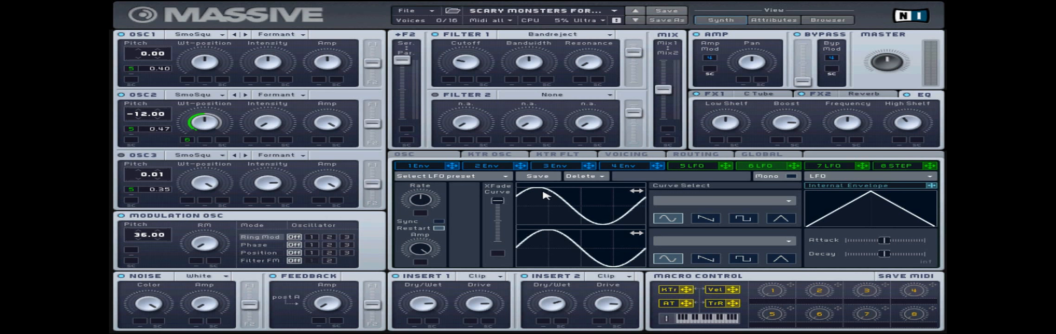
pyautogui.click(689, 168)
pyautogui.click(746, 167)
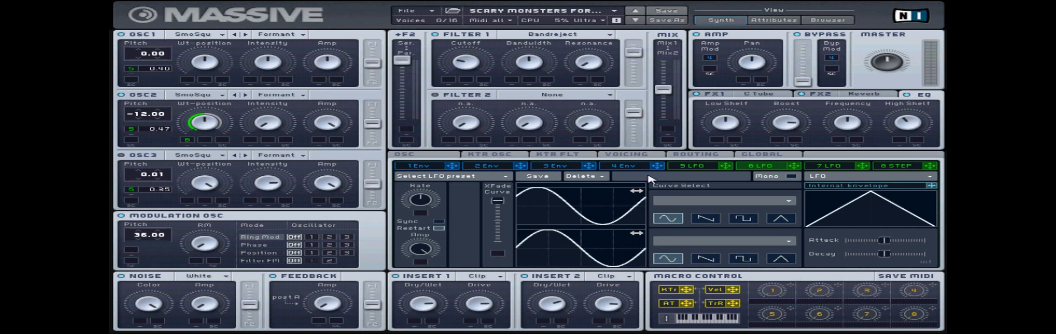